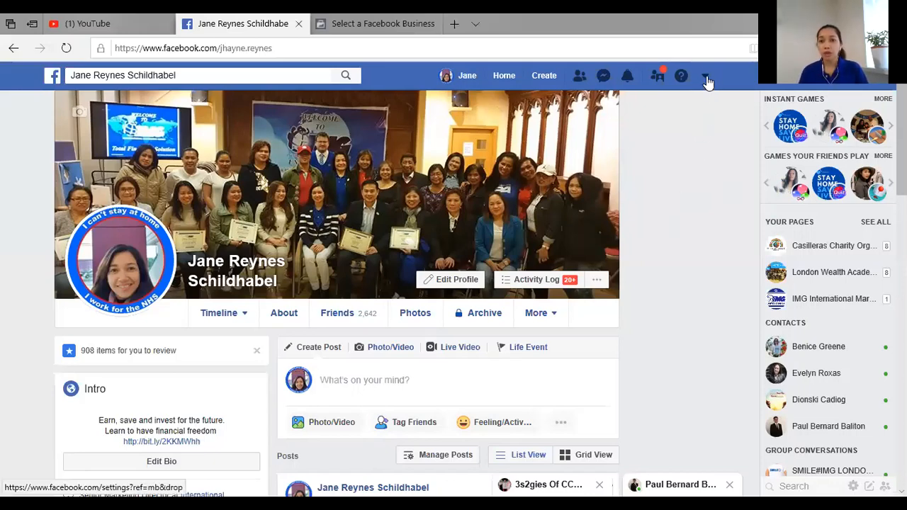
{"action": "left_click", "coordinate": [381, 25]}
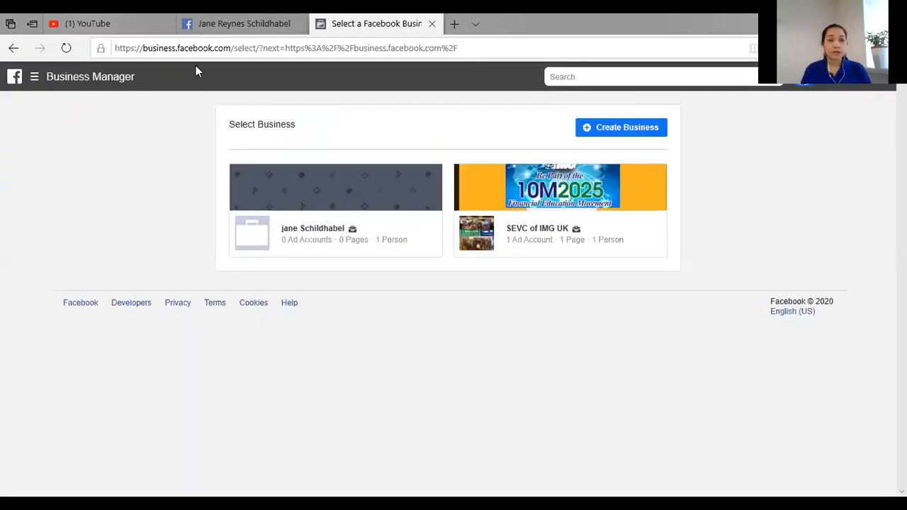
{"action": "left_click", "coordinate": [265, 26]}
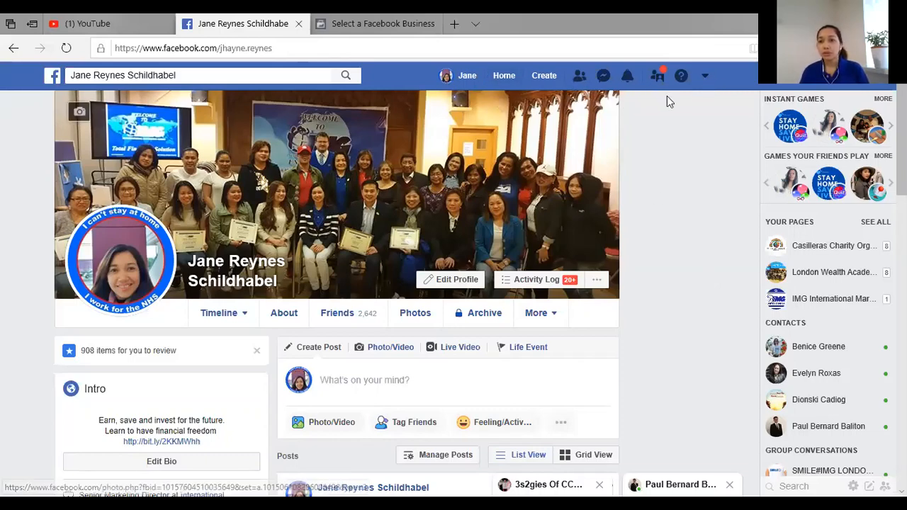
Open the full list of managed pages and start creating a new page of the Business or Brand type
{"action": "left_click", "coordinate": [705, 76]}
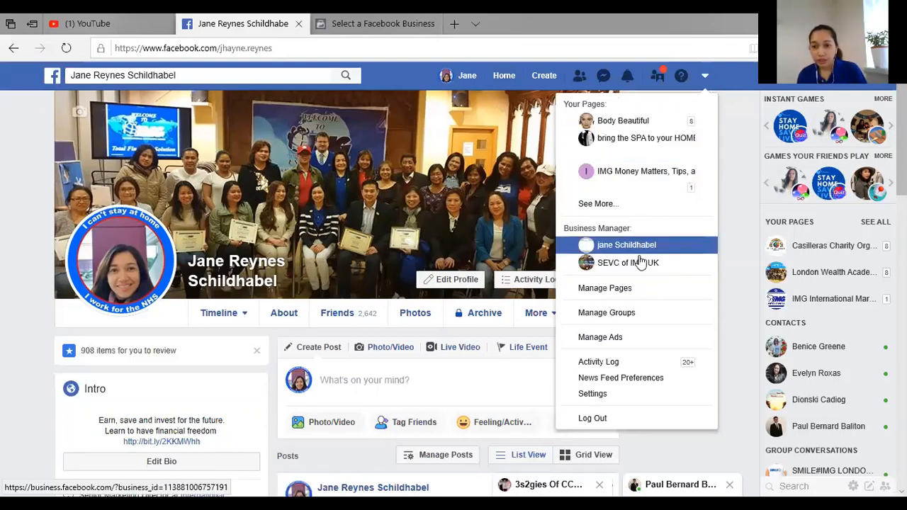
{"action": "left_click", "coordinate": [618, 205]}
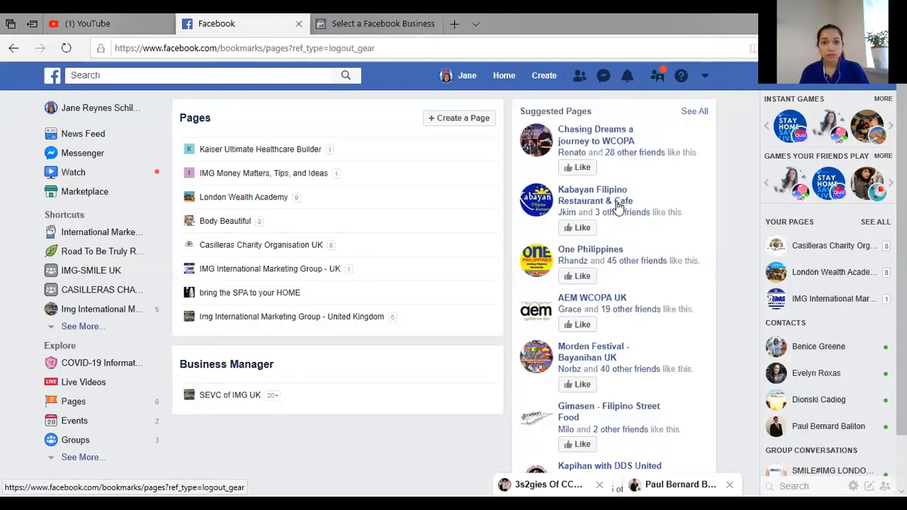
{"action": "left_click", "coordinate": [447, 122]}
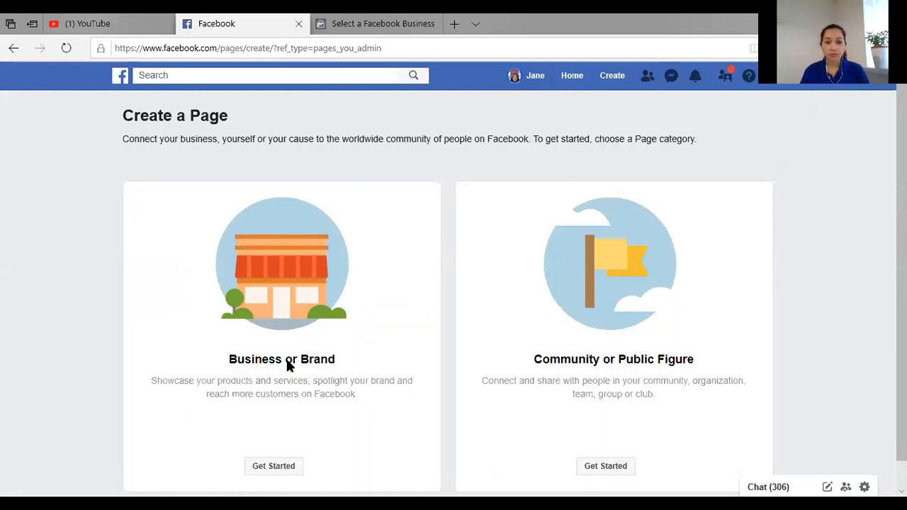
{"action": "left_click", "coordinate": [274, 467]}
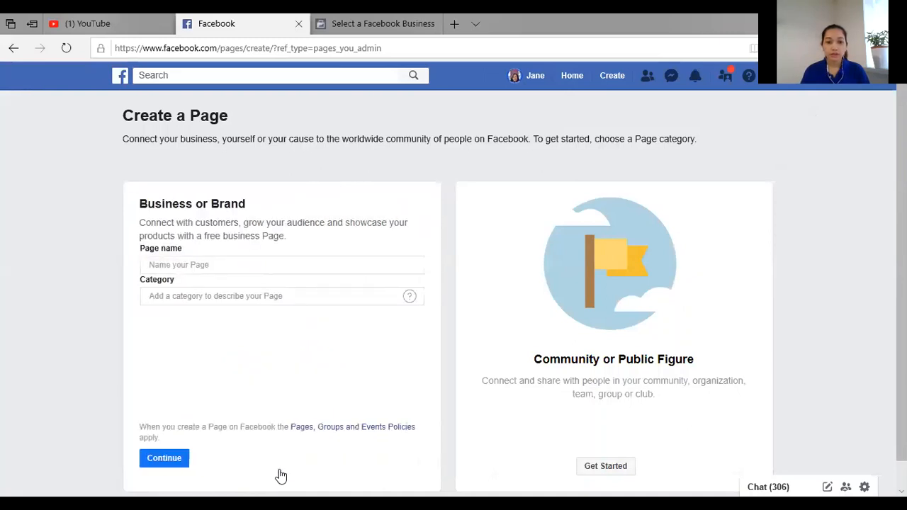
Name the page SMART Investments, set its category to Financial Service and submit the form
{"action": "left_click", "coordinate": [229, 267]}
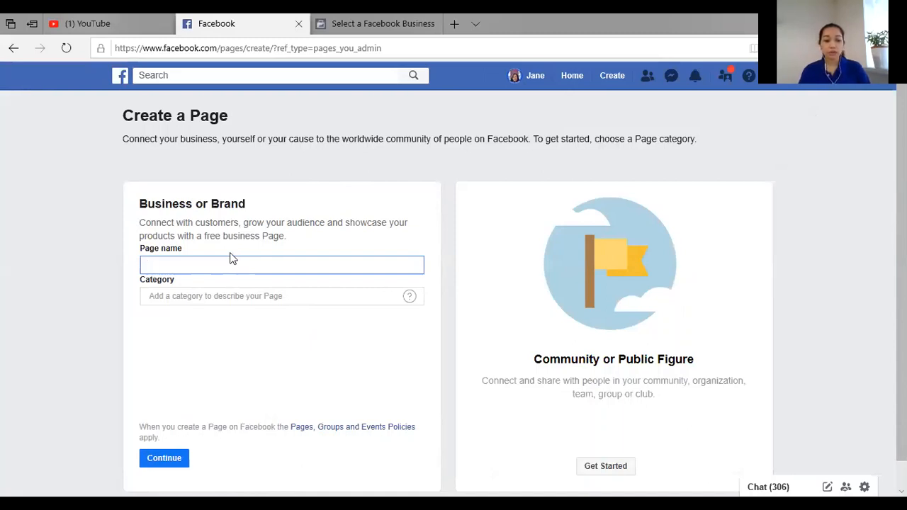
{"action": "type", "text": "SM"}
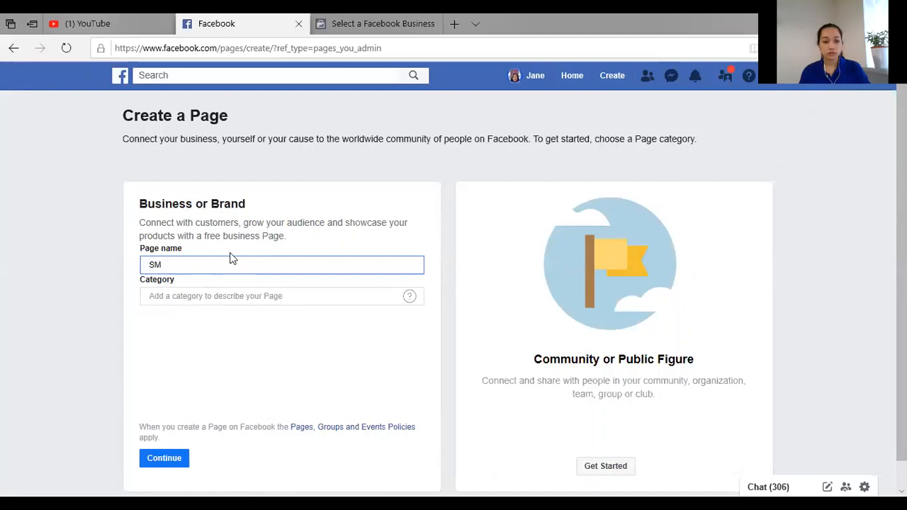
{"action": "type", "text": "ART I"}
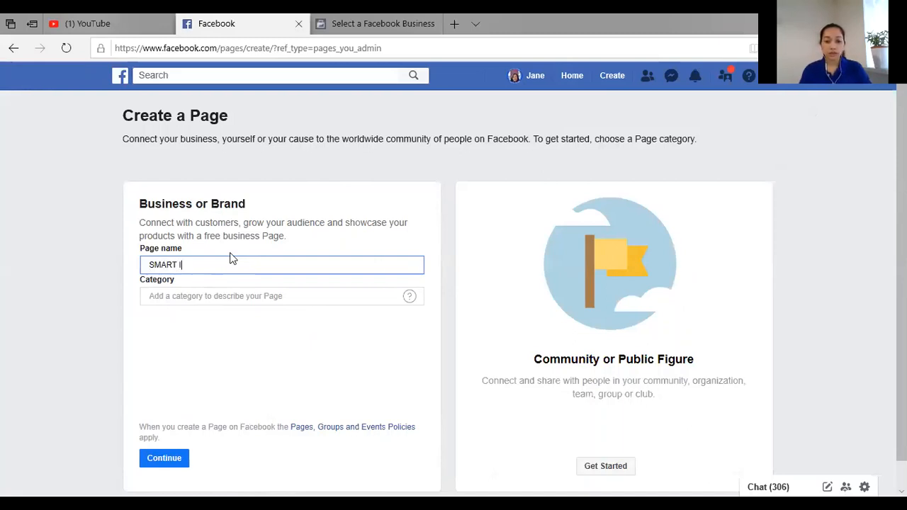
{"action": "type", "text": "nvestme"}
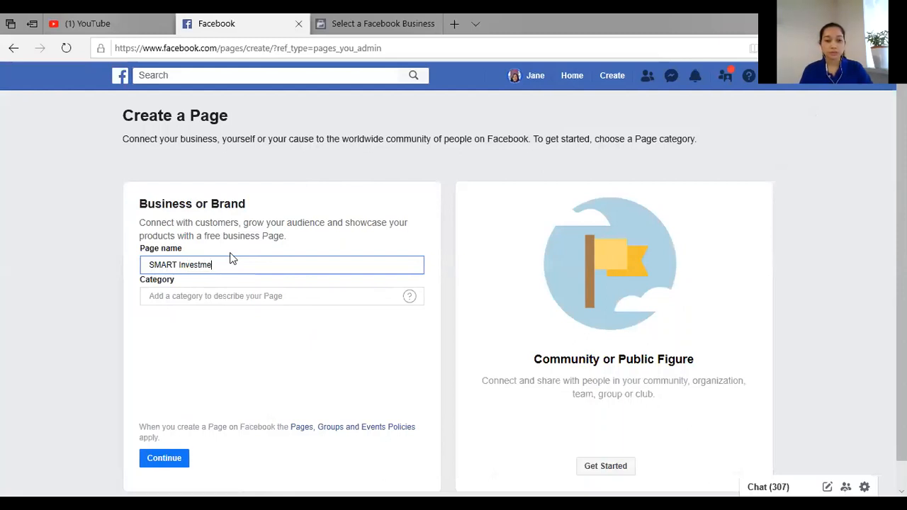
{"action": "type", "text": "nts"}
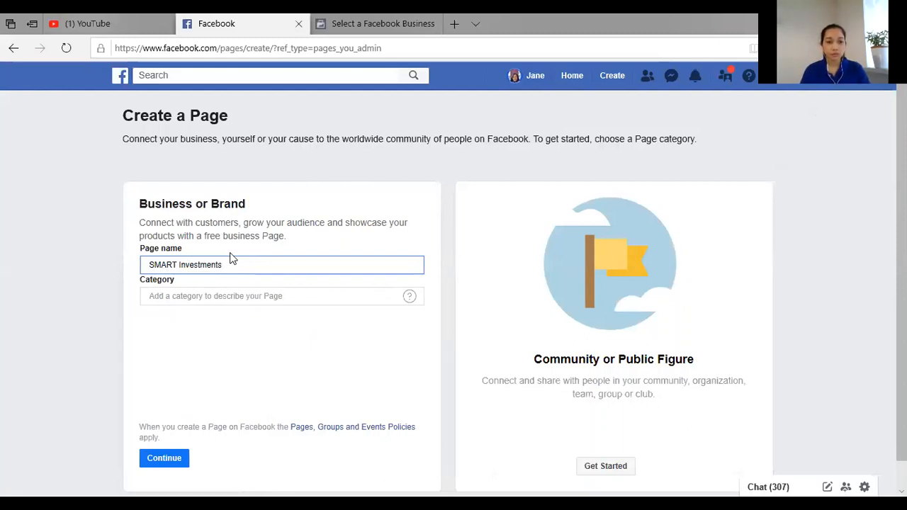
{"action": "left_click", "coordinate": [241, 297]}
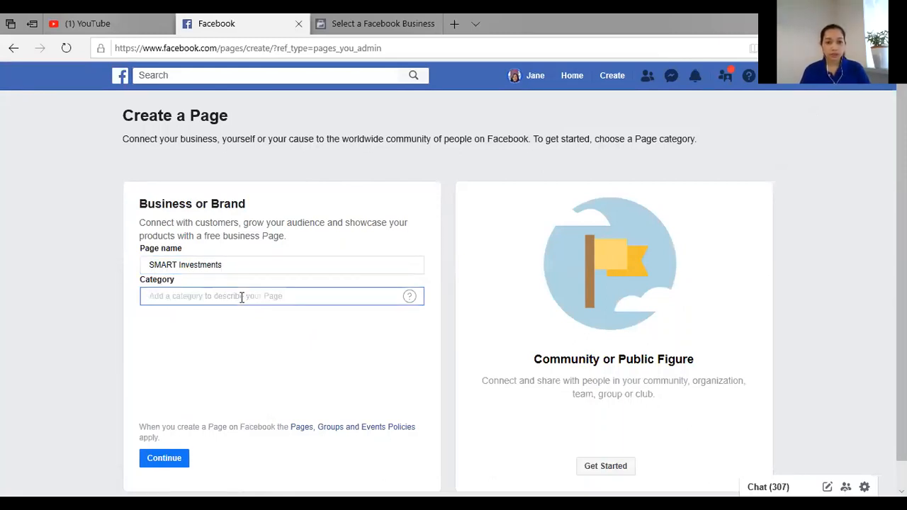
{"action": "type", "text": "Financi"}
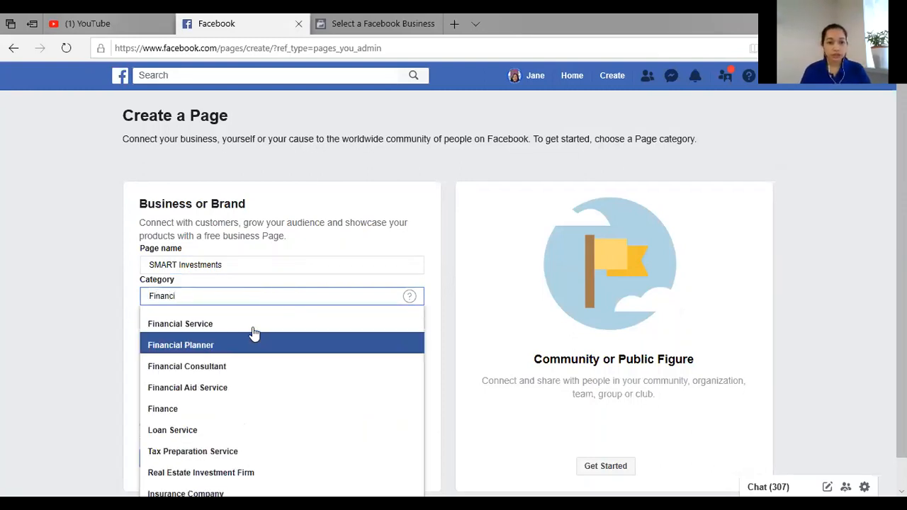
{"action": "left_click", "coordinate": [253, 327]}
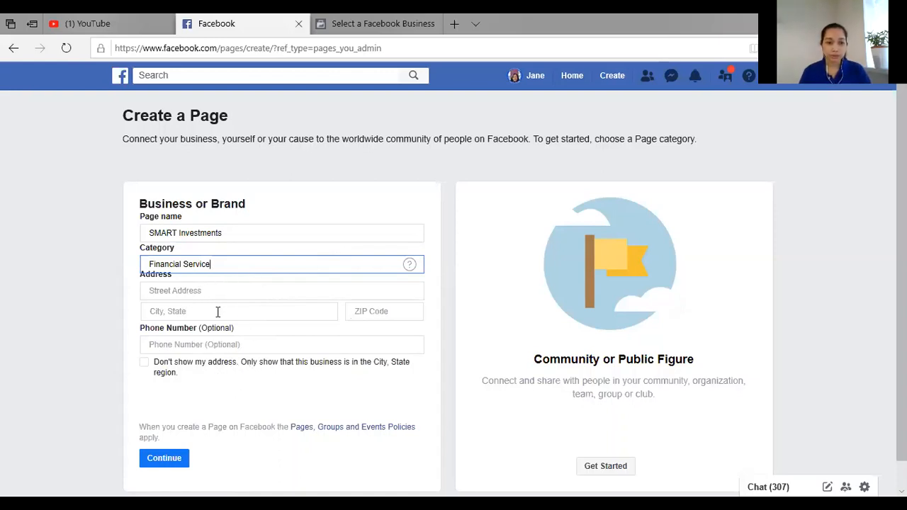
{"action": "left_click", "coordinate": [183, 471]}
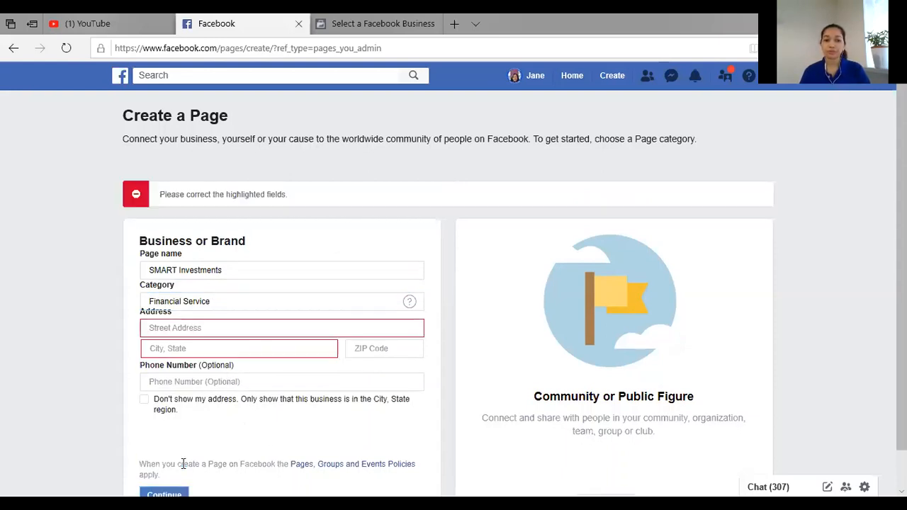
Fill in the street address of the business
{"action": "left_click", "coordinate": [192, 328]}
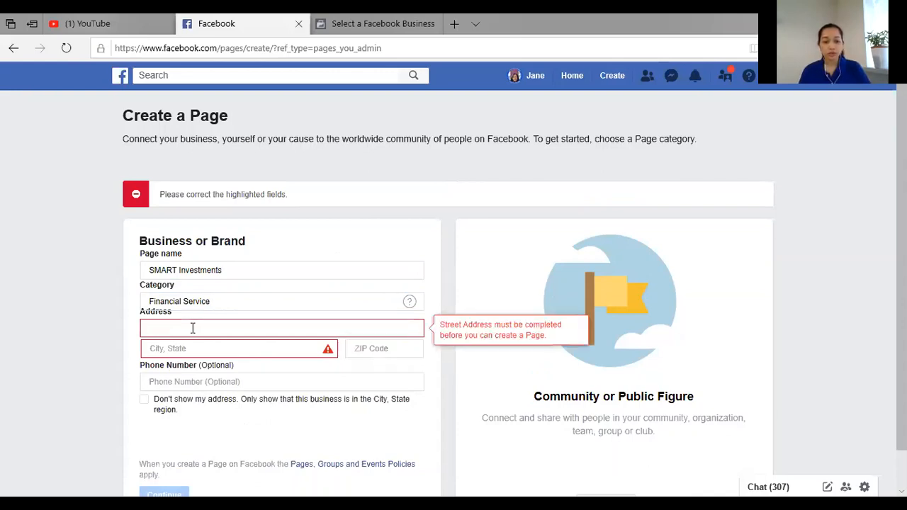
{"action": "type", "text": "Hert"}
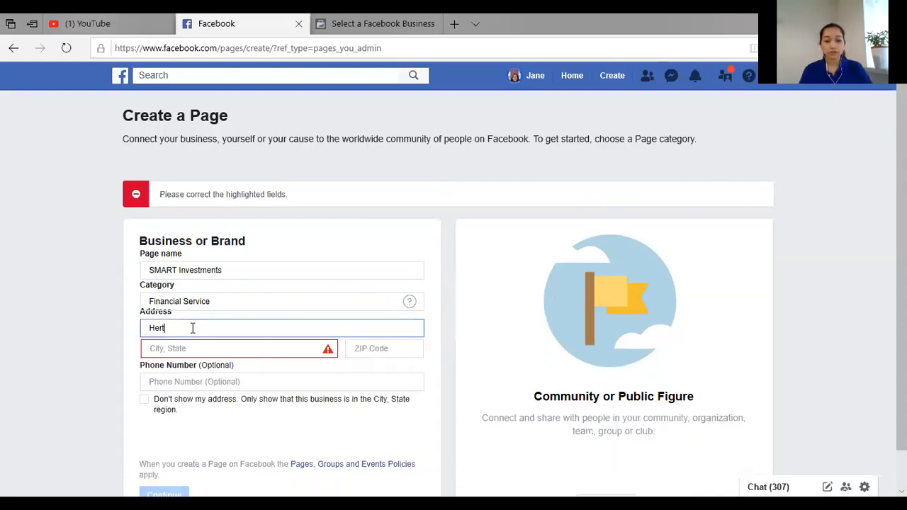
{"action": "key", "text": "BackSpace"}
{"action": "key", "text": "BackSpace"}
{"action": "key", "text": "BackSpace"}
{"action": "key", "text": "BackSpace"}
{"action": "type", "text": "Borehamwood"}
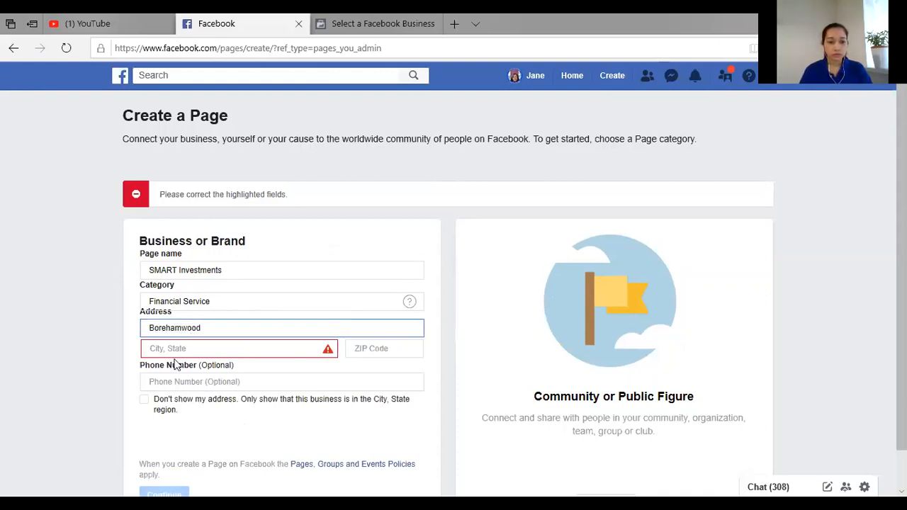
Choose the suggested city for the business, enter its ZIP code and continue to create the page
{"action": "left_click", "coordinate": [192, 348]}
{"action": "type", "text": "Hert"}
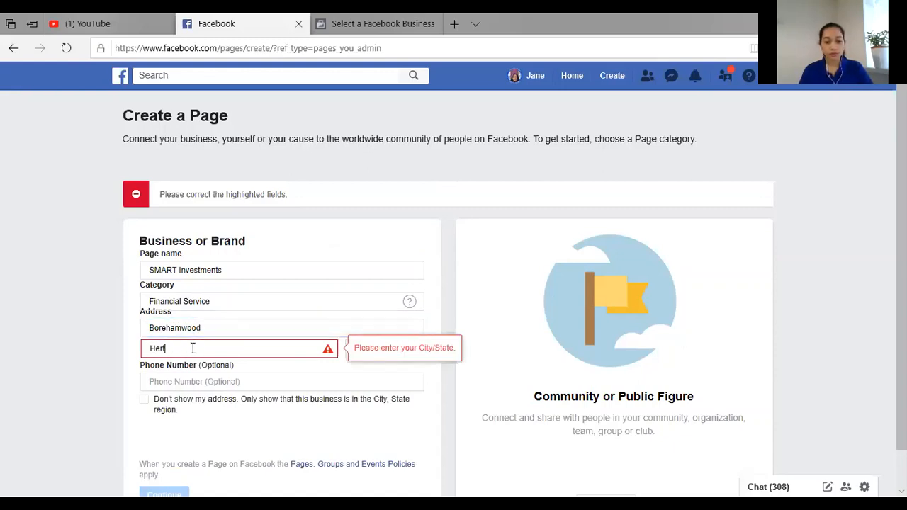
{"action": "type", "text": "fordshire"}
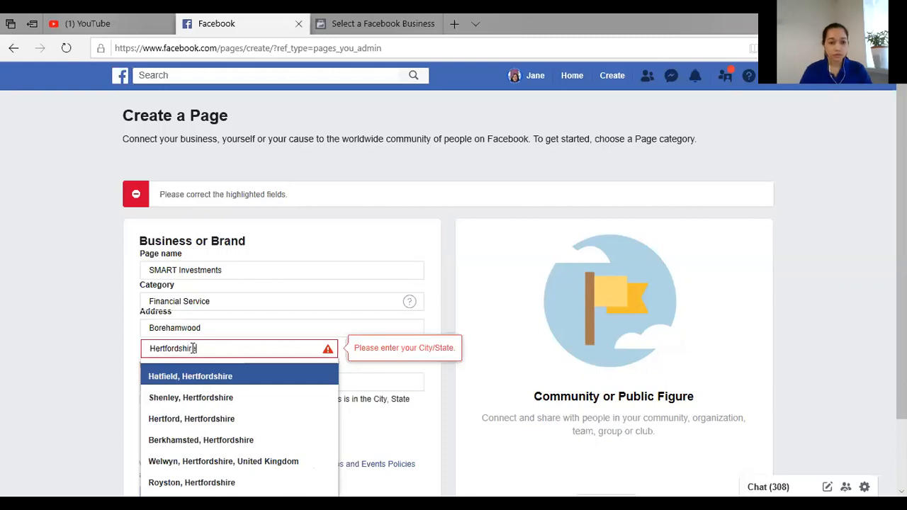
{"action": "left_click", "coordinate": [227, 397]}
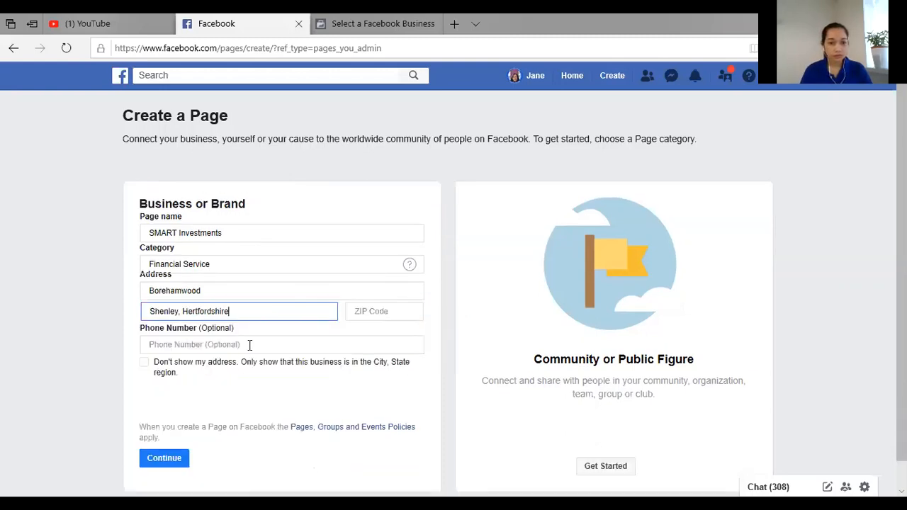
{"action": "left_click", "coordinate": [383, 310]}
{"action": "type", "text": "wd6 2de"}
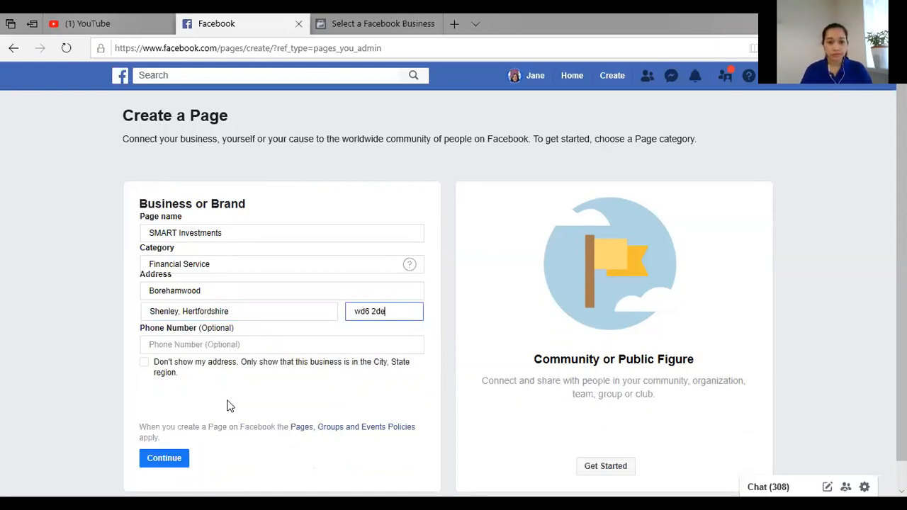
{"action": "left_click", "coordinate": [157, 458]}
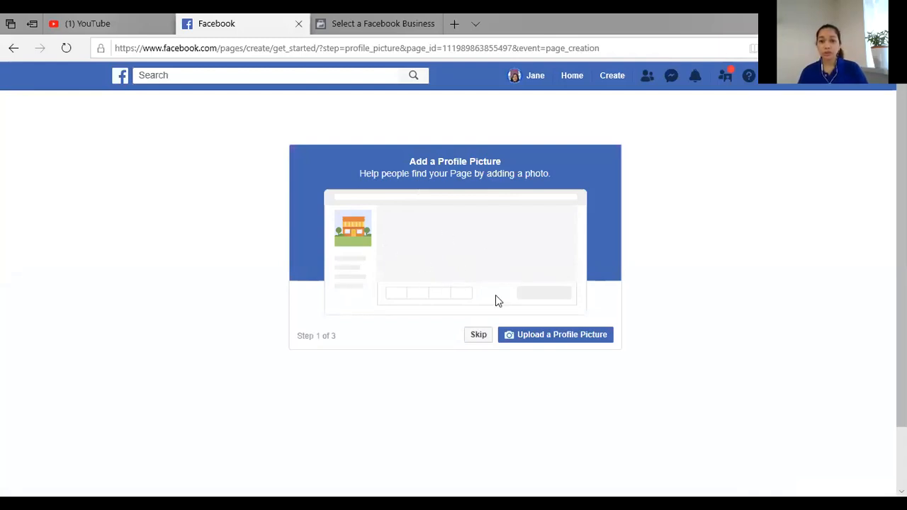
Skip the profile picture, cover photo and online booking setup, and dismiss the introductory page tour
{"action": "left_click", "coordinate": [476, 338]}
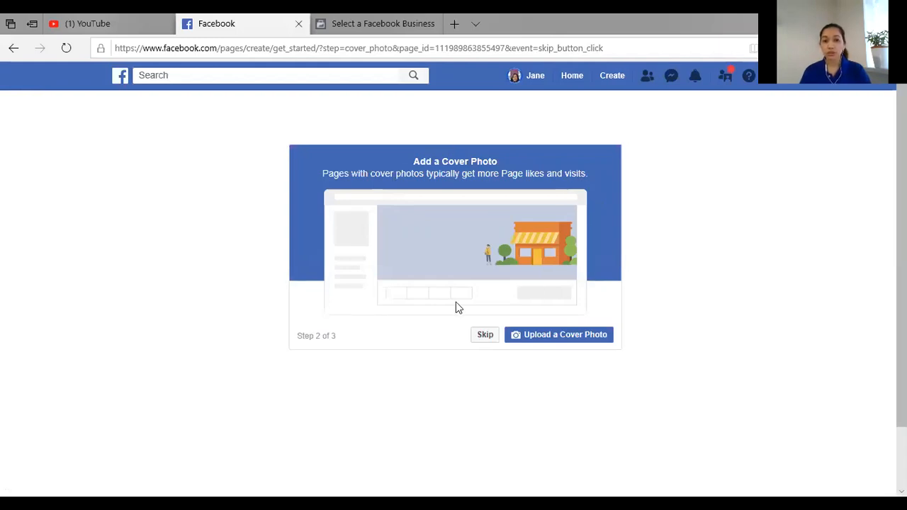
{"action": "left_click", "coordinate": [485, 336]}
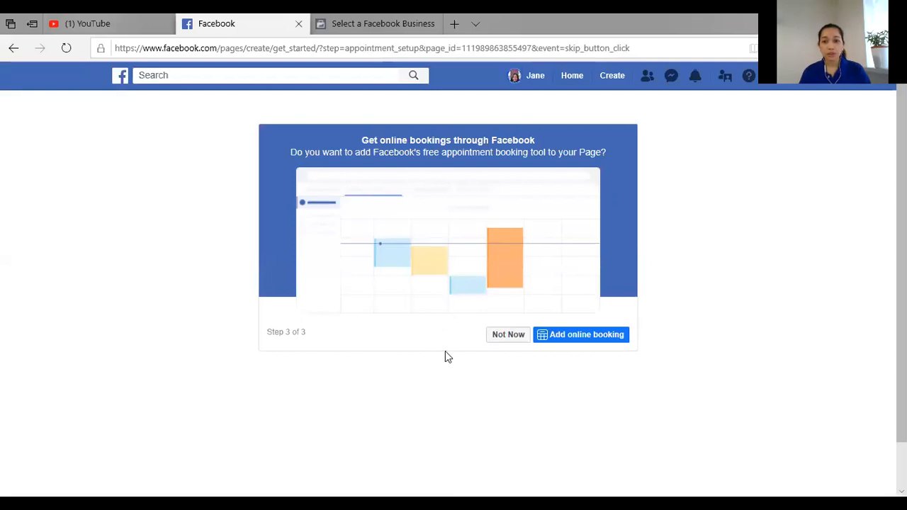
{"action": "left_click", "coordinate": [511, 338]}
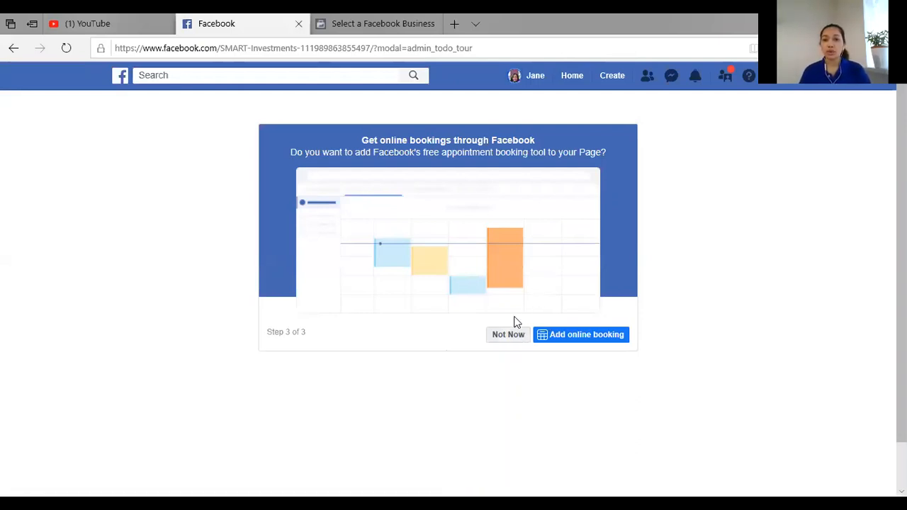
{"action": "left_click", "coordinate": [560, 340]}
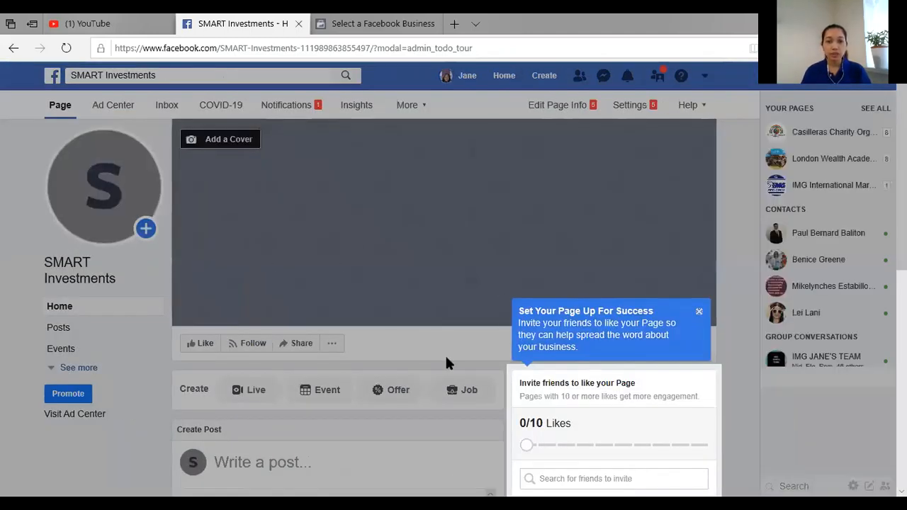
{"action": "left_click", "coordinate": [699, 314]}
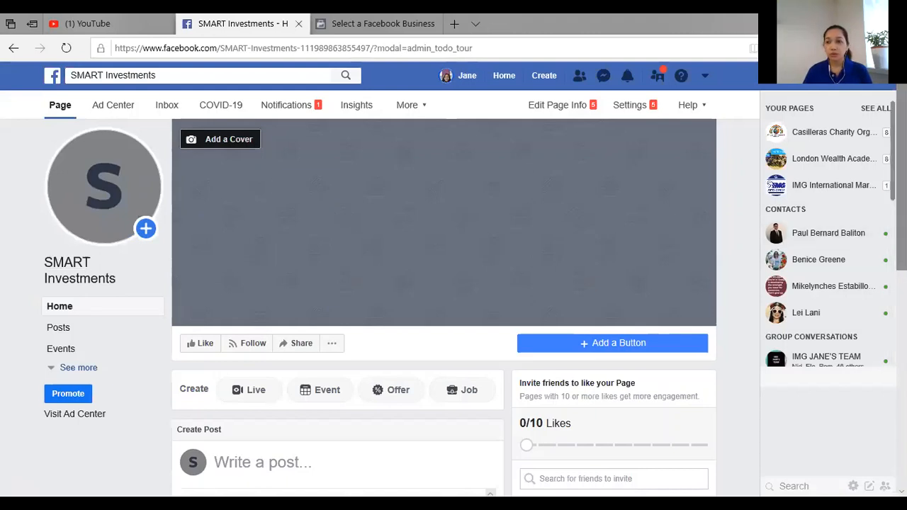
Look over the new page's post, event, friend invitation and transparency sections
{"action": "scroll", "coordinate": [444, 319], "scroll_direction": "down", "scroll_amount": 3}
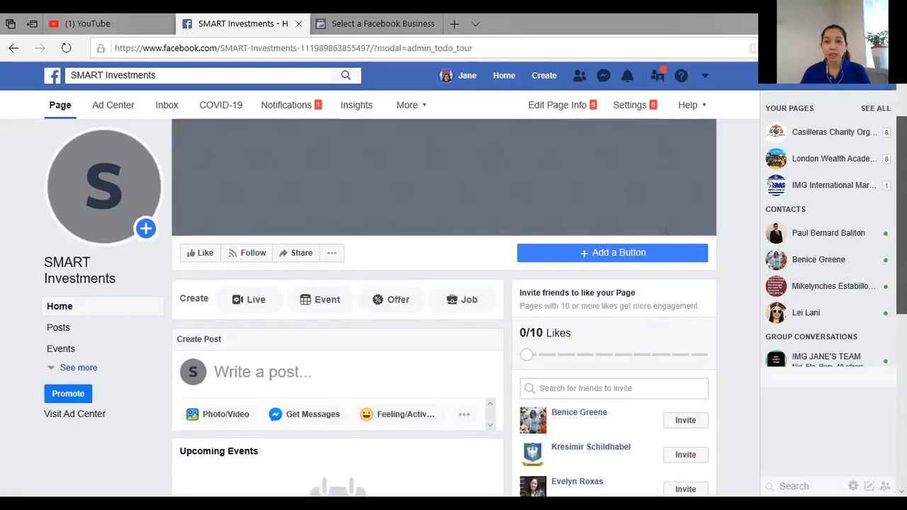
{"action": "scroll", "coordinate": [444, 319], "scroll_direction": "down", "scroll_amount": 5}
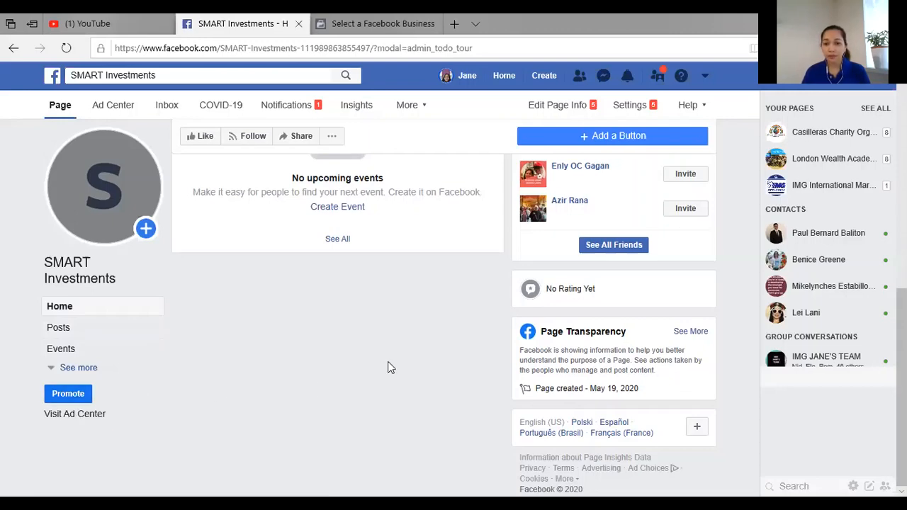
{"action": "scroll", "coordinate": [444, 312], "scroll_direction": "up", "scroll_amount": 4}
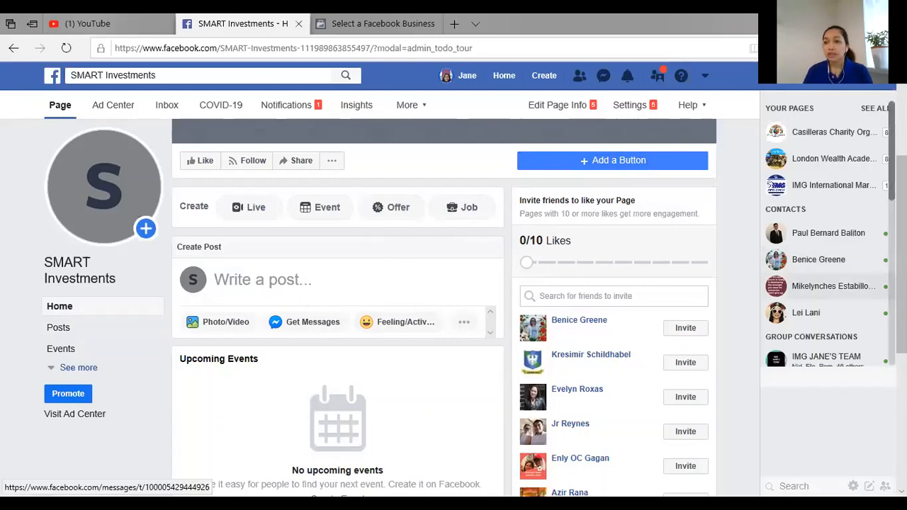
{"action": "left_click_drag", "start_coordinate": [902, 273], "coordinate": [902, 193]}
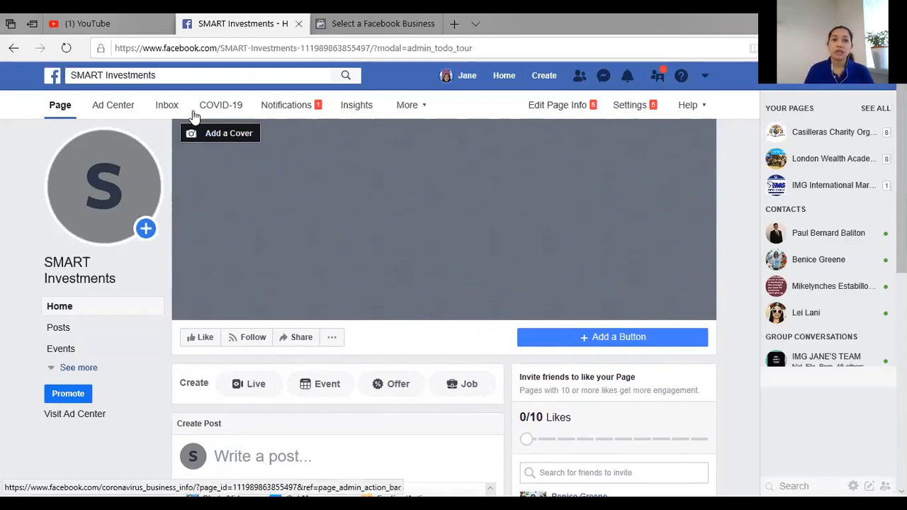
Open the page info for editing and review its description, category, contact and location fields
{"action": "left_click", "coordinate": [561, 112]}
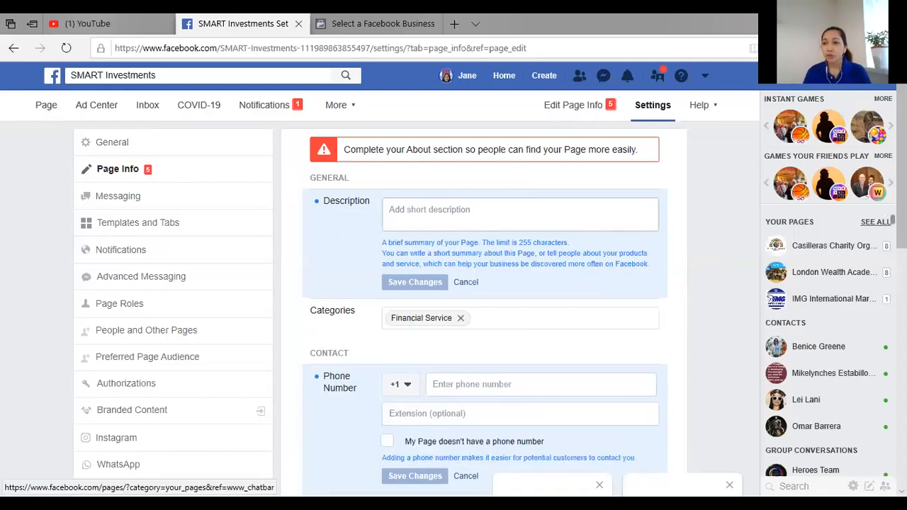
{"action": "scroll", "coordinate": [771, 236], "scroll_direction": "down", "scroll_amount": 3}
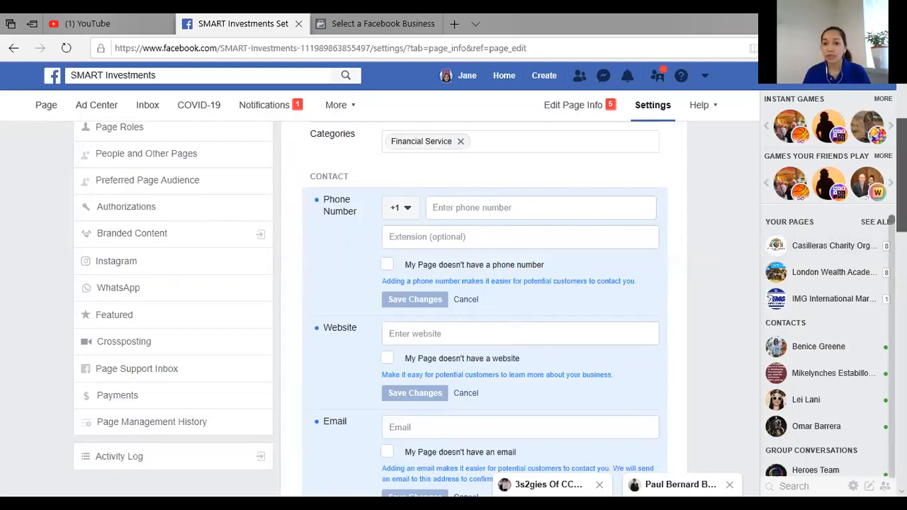
{"action": "scroll", "coordinate": [296, 206], "scroll_direction": "down", "scroll_amount": 2}
{"action": "scroll", "coordinate": [296, 206], "scroll_direction": "up", "scroll_amount": 1}
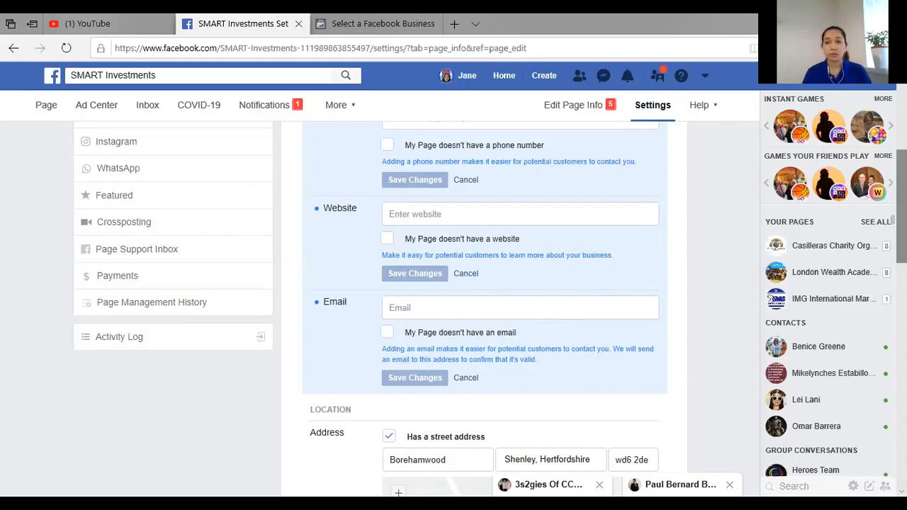
Turn off the street address and the option that customers visit the business there, and save the location changes
{"action": "scroll", "coordinate": [485, 312], "scroll_direction": "down", "scroll_amount": 1}
{"action": "scroll", "coordinate": [400, 286], "scroll_direction": "down", "scroll_amount": 1}
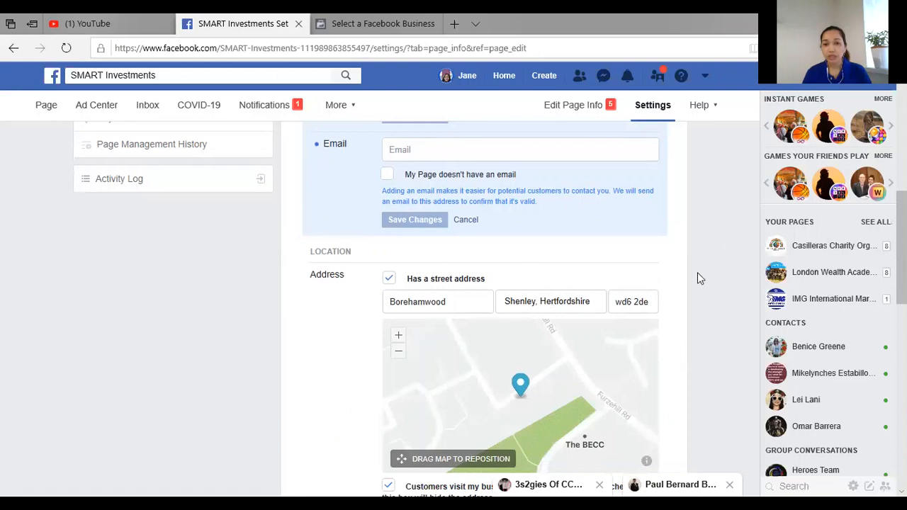
{"action": "left_click", "coordinate": [389, 280]}
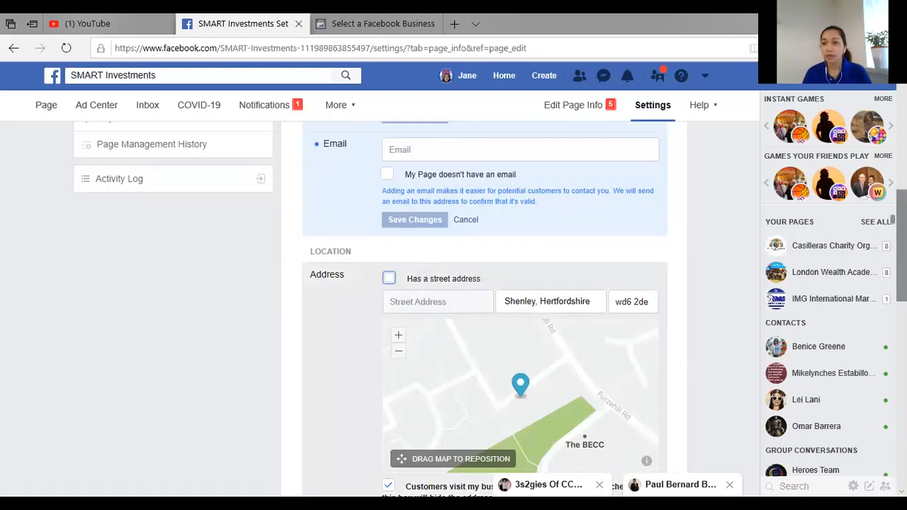
{"action": "scroll", "coordinate": [484, 309], "scroll_direction": "down", "scroll_amount": 5}
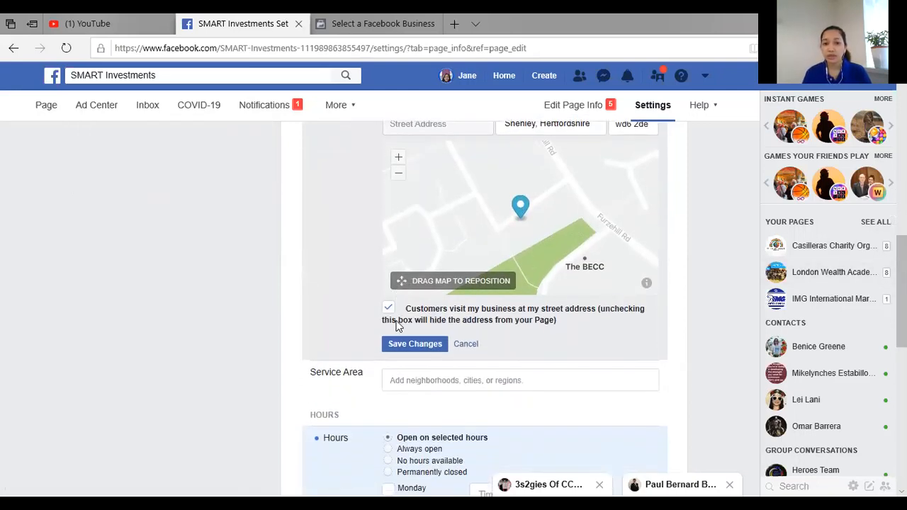
{"action": "left_click", "coordinate": [388, 309]}
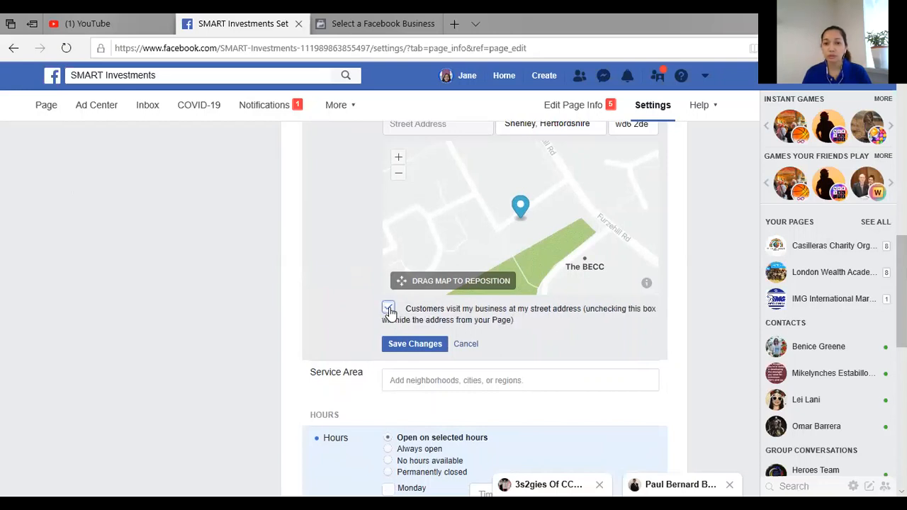
{"action": "left_click", "coordinate": [416, 345]}
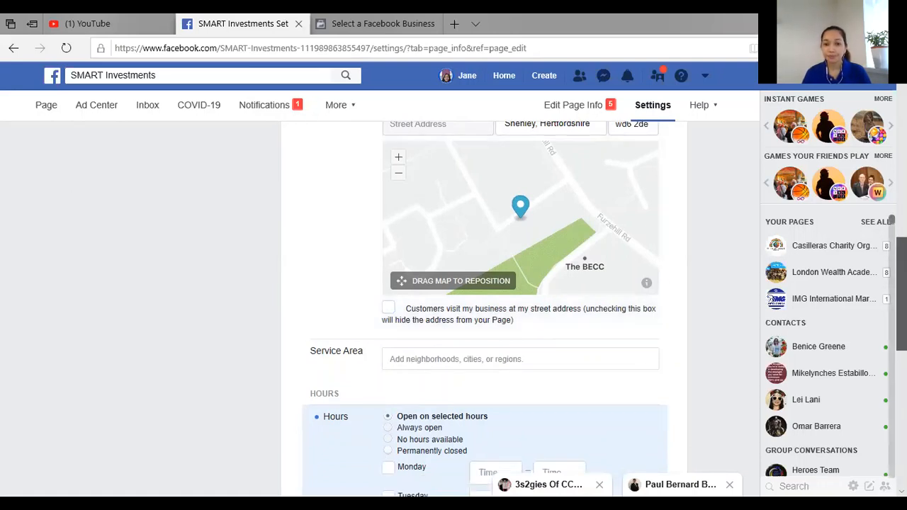
Set the page's business hours to Always open and save the change
{"action": "scroll", "coordinate": [485, 309], "scroll_direction": "down", "scroll_amount": 3}
{"action": "scroll", "coordinate": [526, 239], "scroll_direction": "down", "scroll_amount": 2}
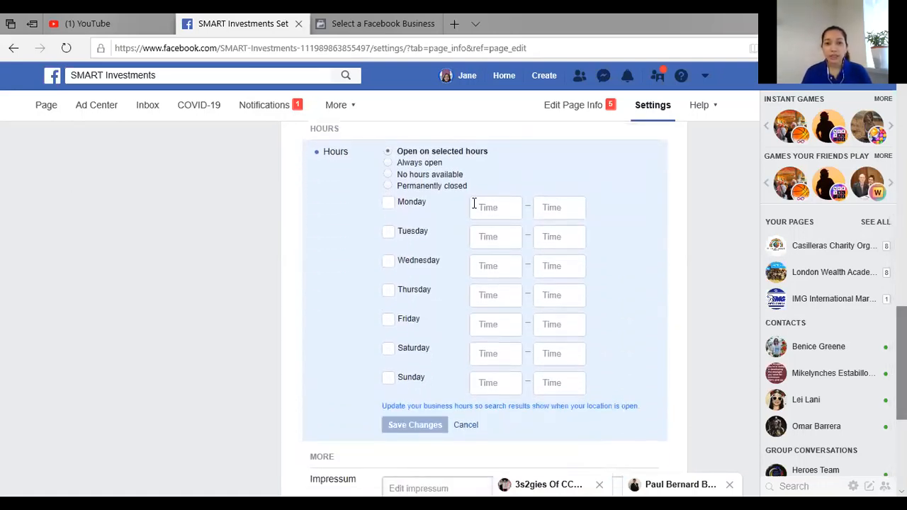
{"action": "left_click", "coordinate": [388, 163]}
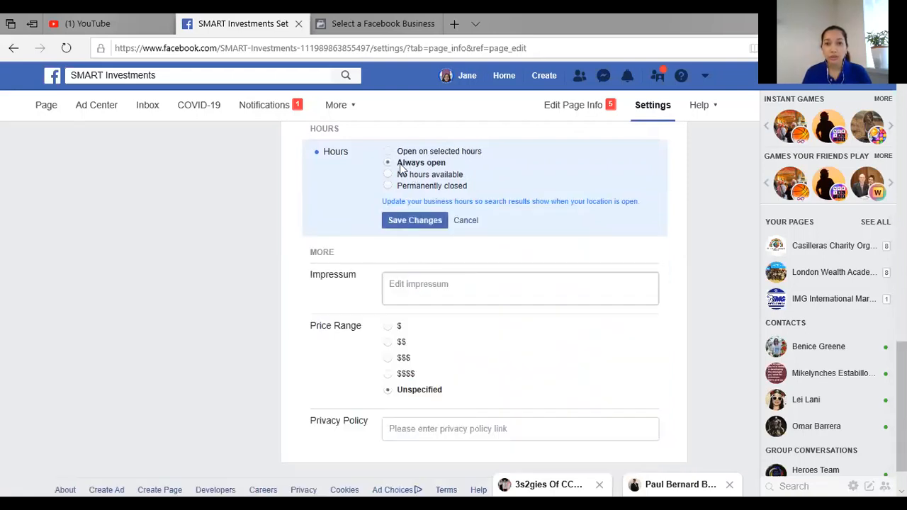
{"action": "left_click", "coordinate": [422, 224]}
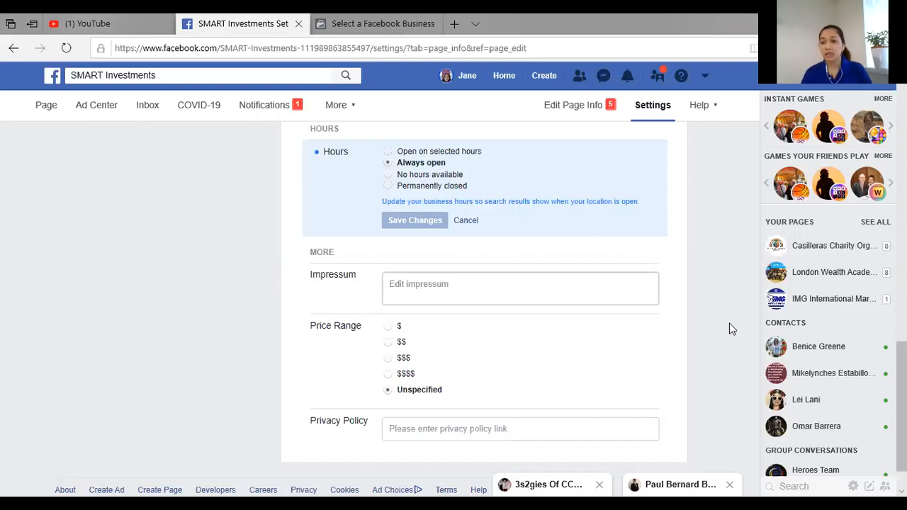
Go back over the page info's description, category, phone number, website and email fields
{"action": "left_click_drag", "start_coordinate": [902, 394], "coordinate": [901, 134]}
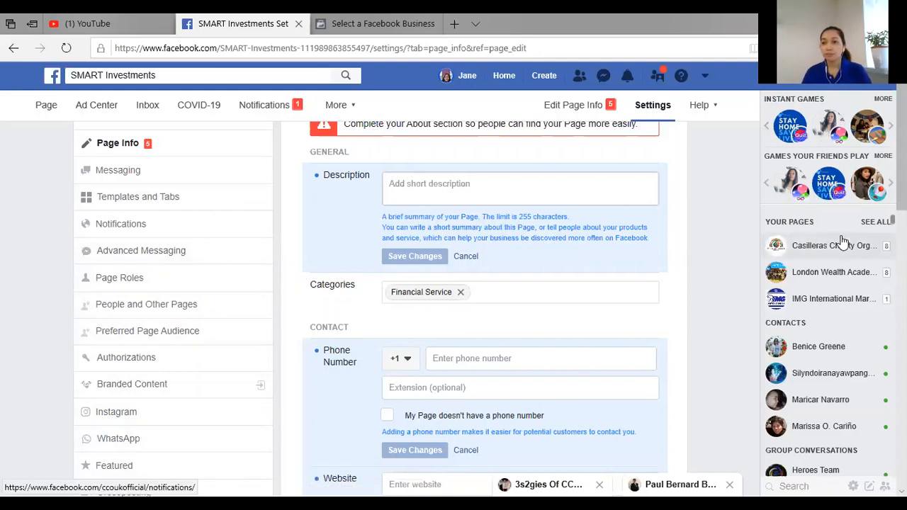
{"action": "scroll", "coordinate": [199, 204], "scroll_direction": "down", "scroll_amount": 3}
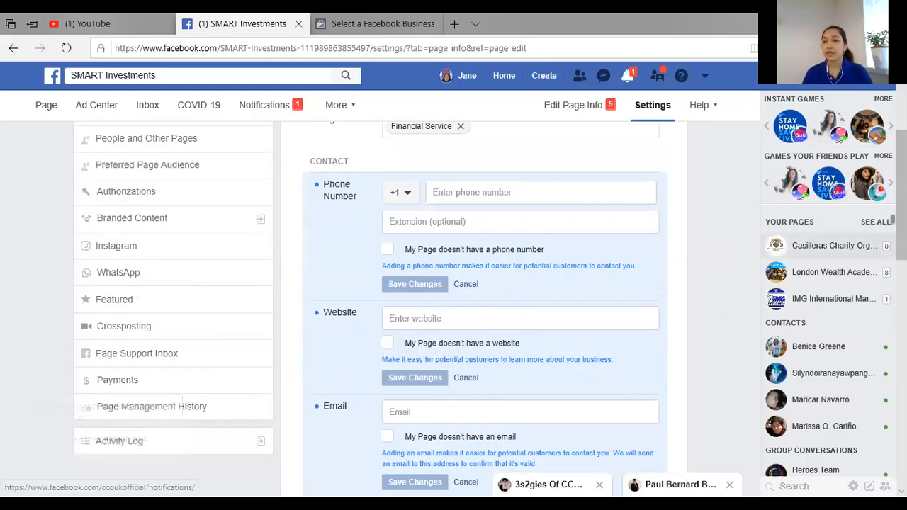
{"action": "scroll", "coordinate": [485, 305], "scroll_direction": "up", "scroll_amount": 2}
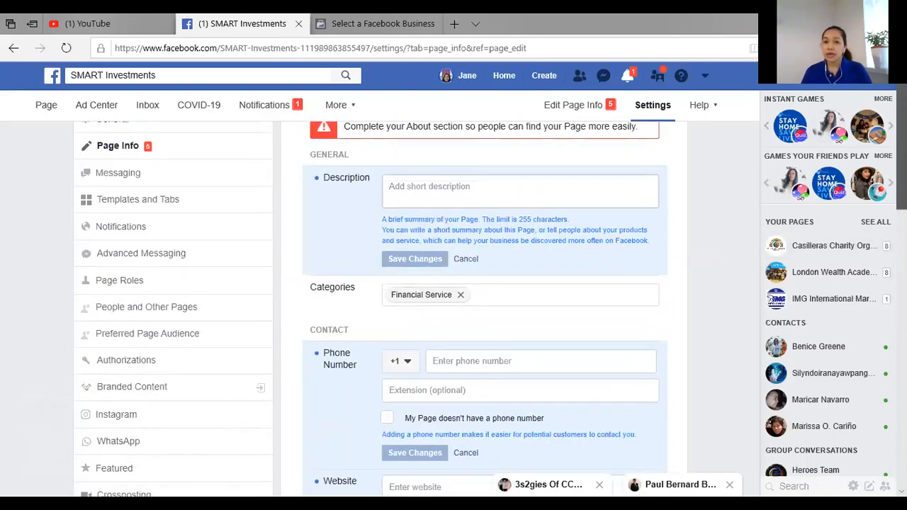
{"action": "scroll", "coordinate": [485, 305], "scroll_direction": "up", "scroll_amount": 1}
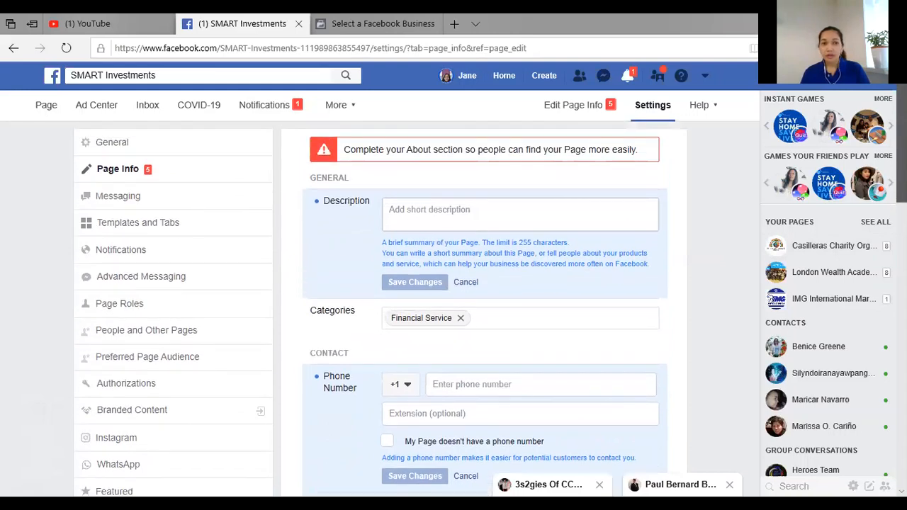
{"action": "scroll", "coordinate": [485, 309], "scroll_direction": "down", "scroll_amount": 1}
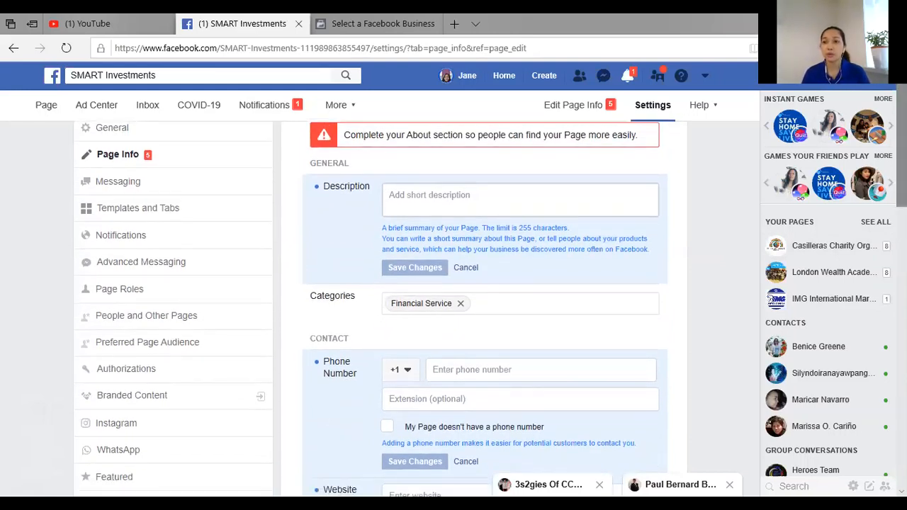